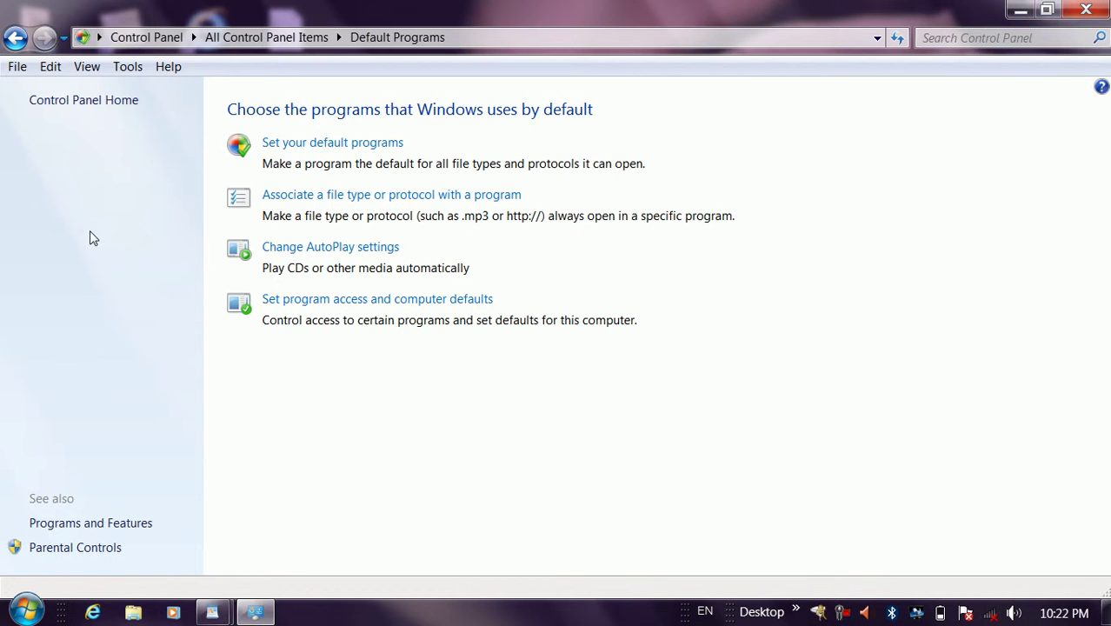
Review which file extensions and protocols Internet Explorer opens by default, leaving its associations as they are.
left_click(310, 146)
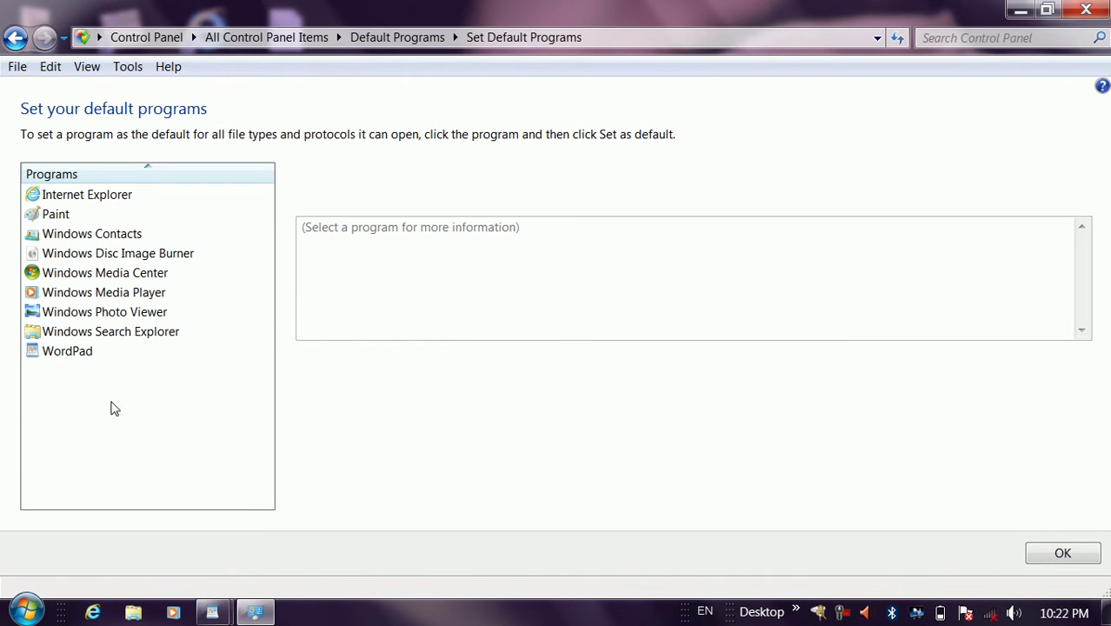
left_click(119, 205)
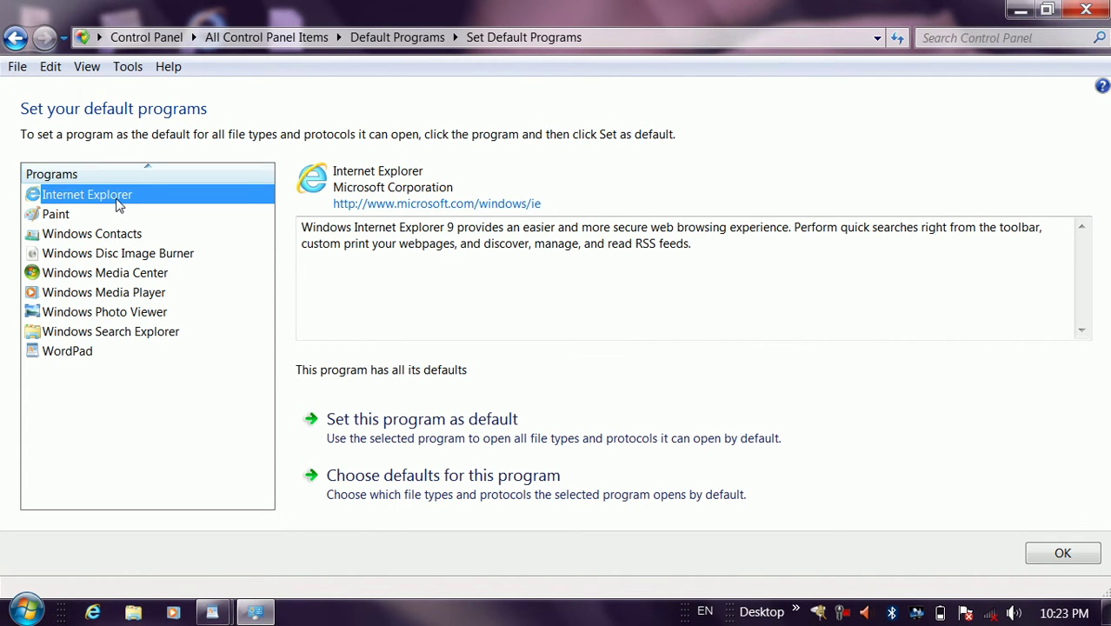
left_click(459, 476)
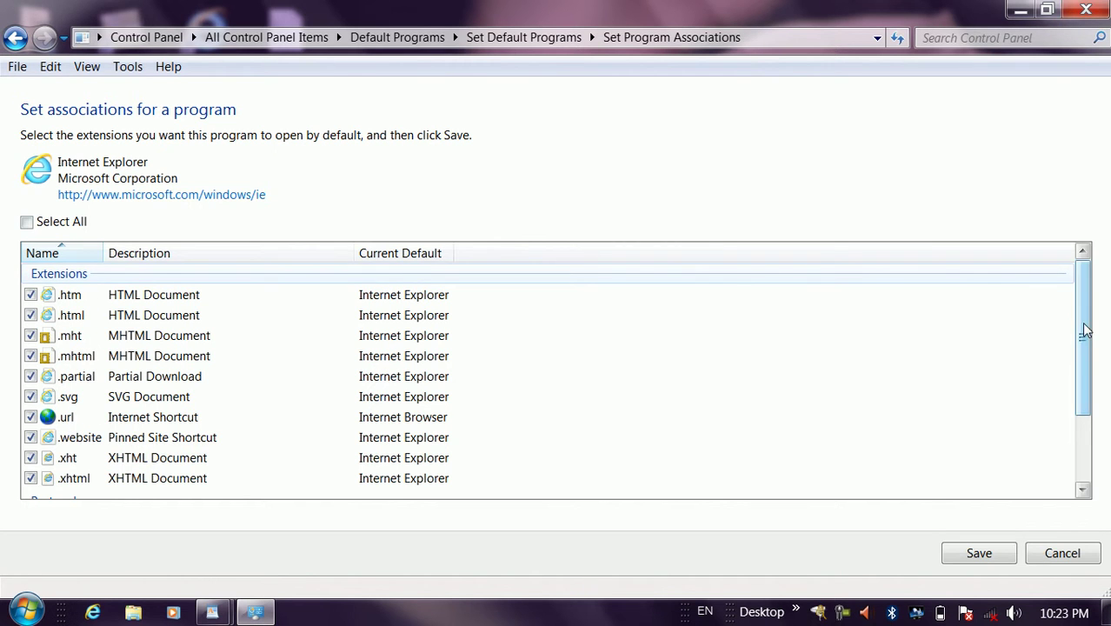
mouse_move(1084, 330)
left_mouse_down()
mouse_move(1088, 397)
mouse_move(1091, 313)
left_mouse_up()
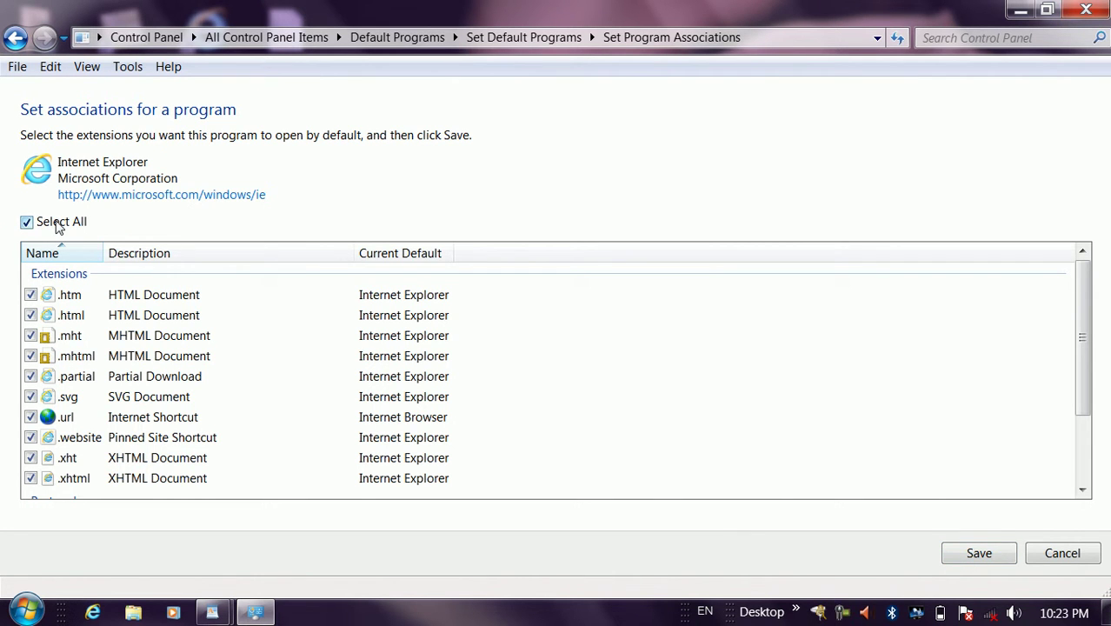
left_click(14, 37)
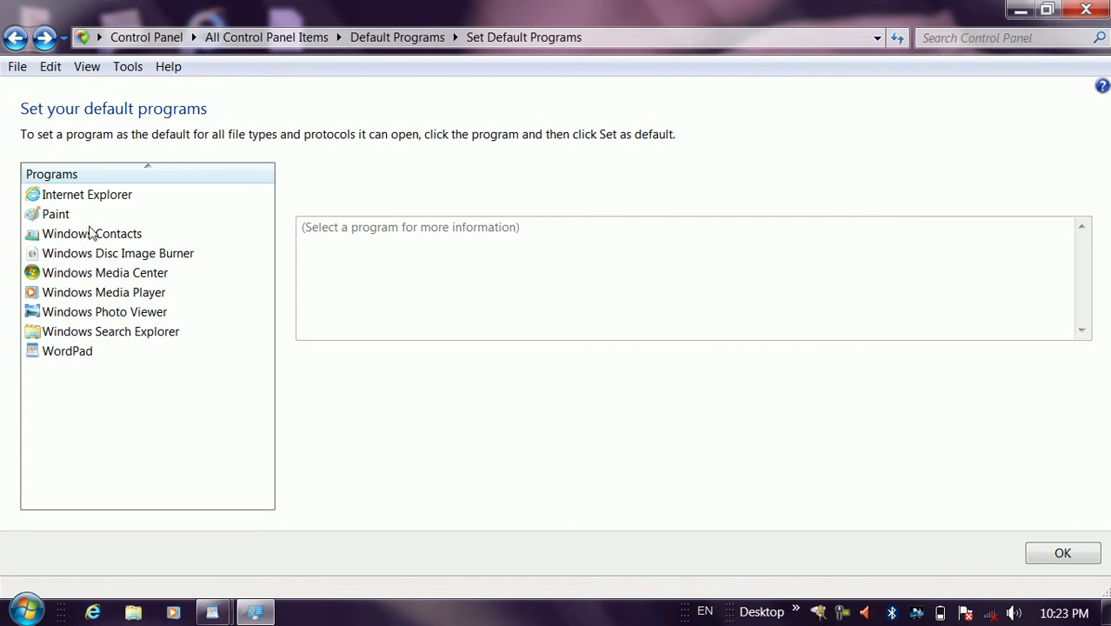
Associate additional image extensions, including .dib, .gif and .jpe, with Paint and save the program's associations.
left_click(66, 224)
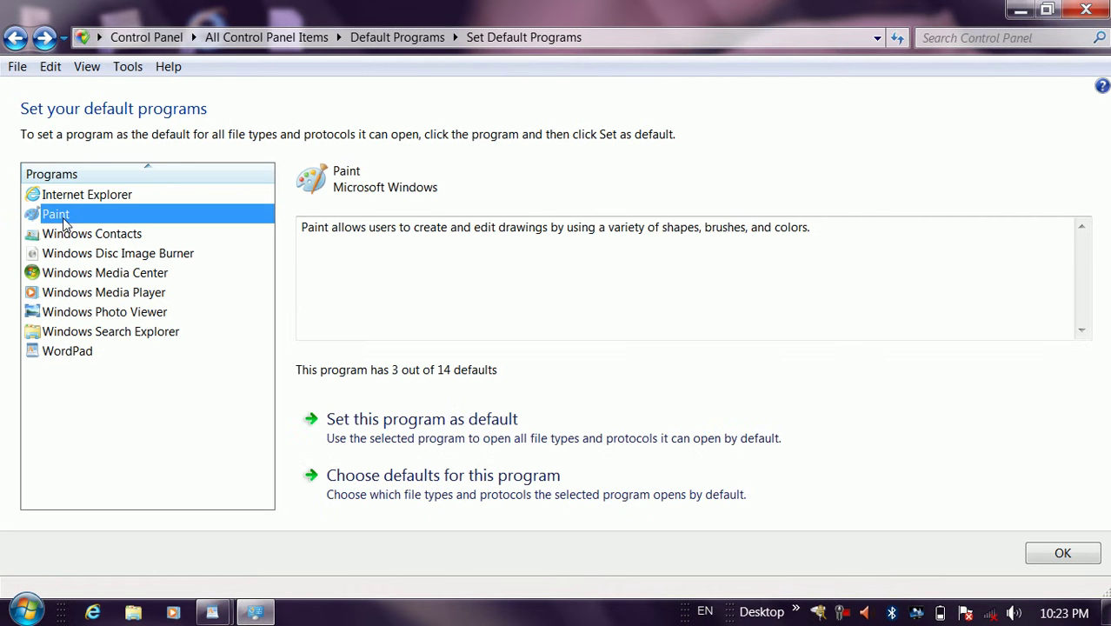
left_click(438, 496)
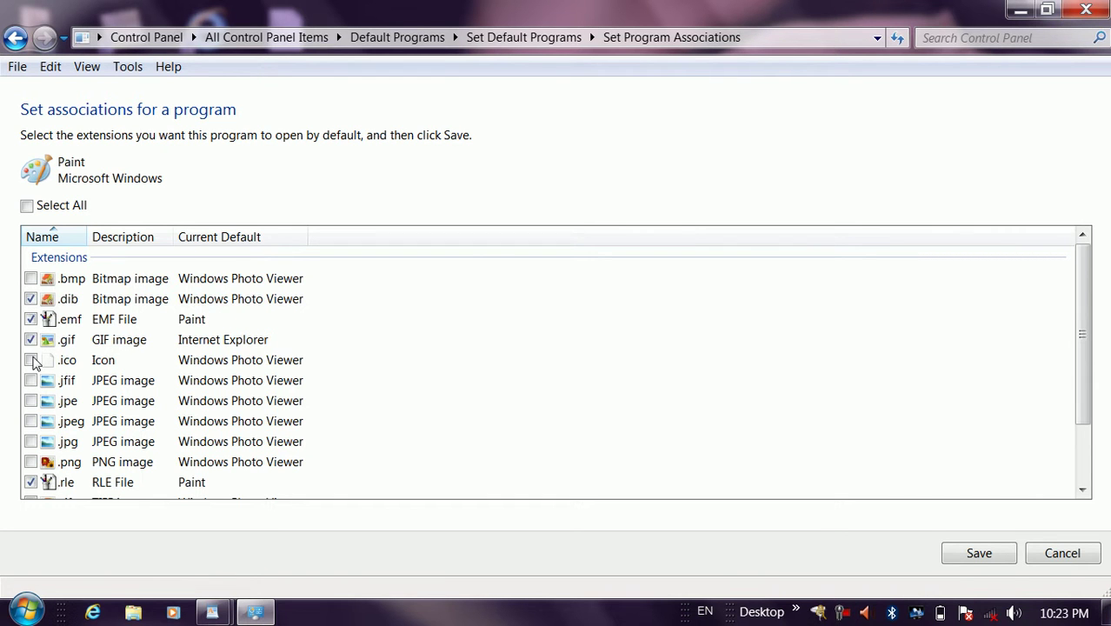
left_click(31, 401)
left_click(980, 562)
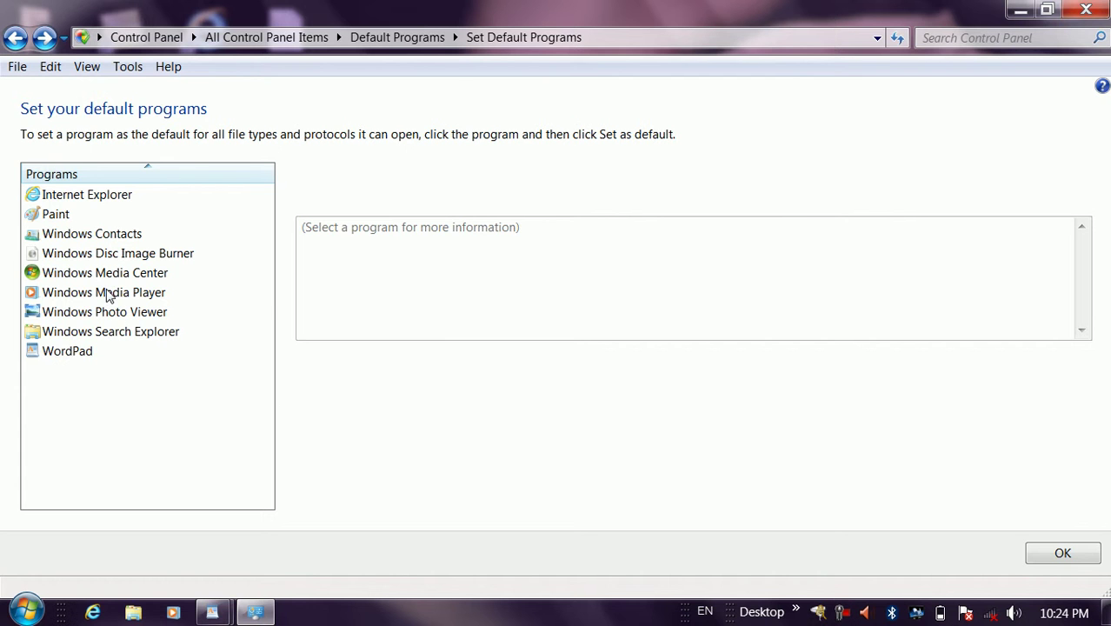
Review which file extensions Windows Media Player opens by default and return to the list of default programs.
left_click(106, 290)
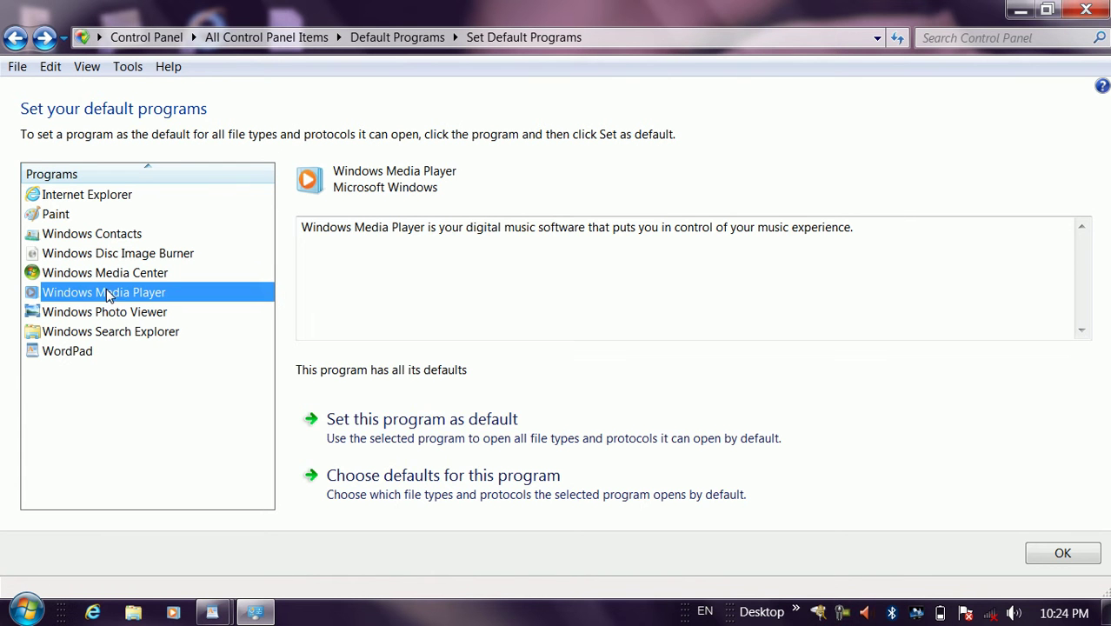
left_click(455, 492)
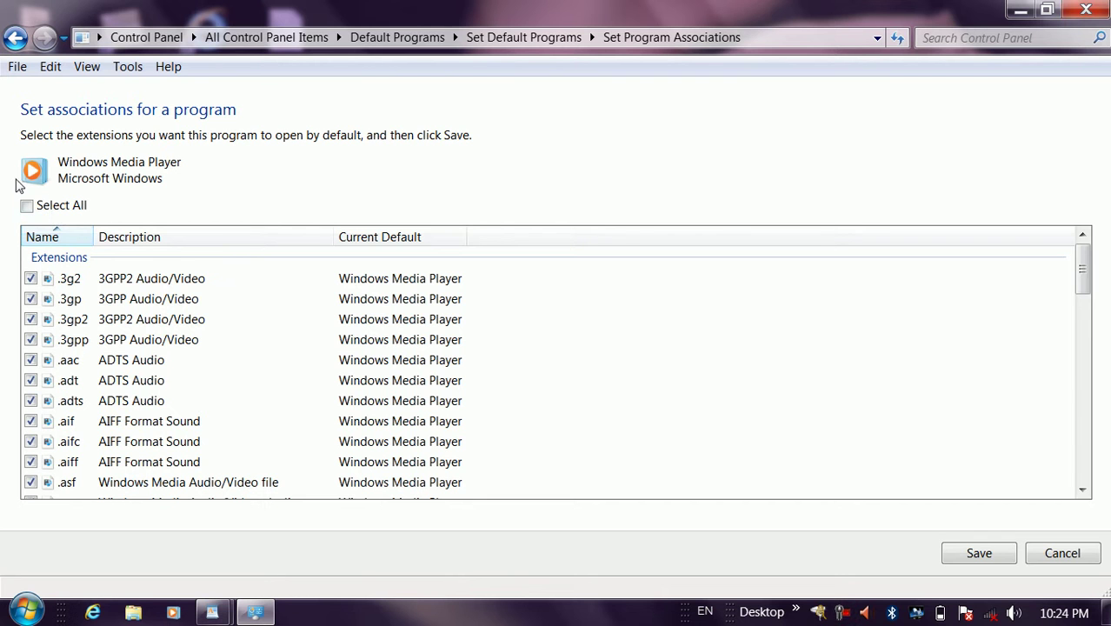
left_click(15, 37)
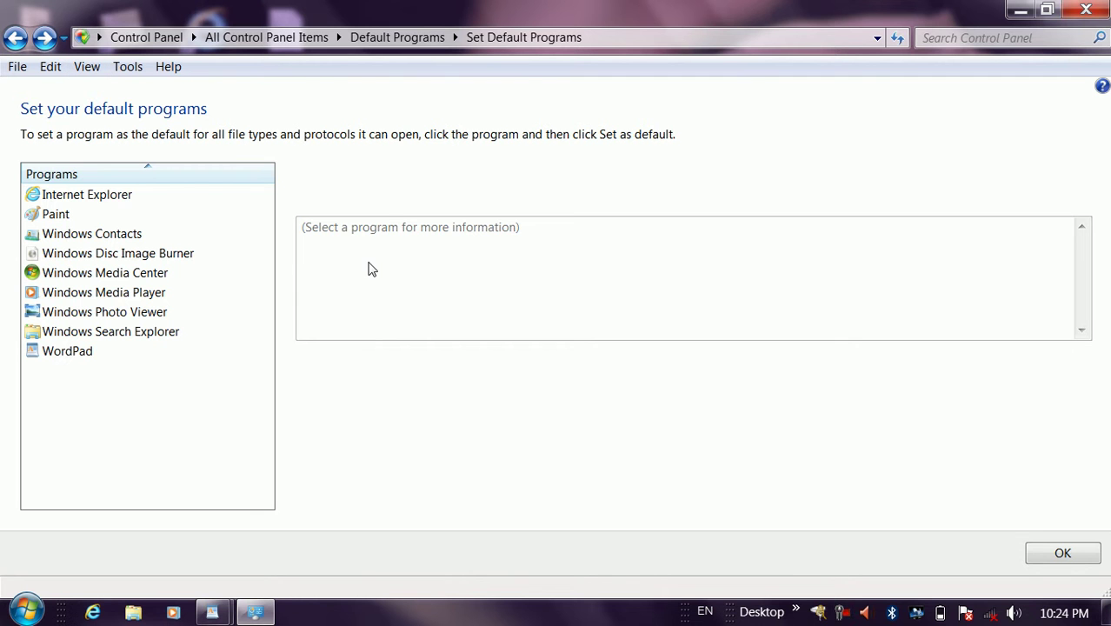
Set Paint as the default program for all file types and protocols it can open, and return to Default Programs.
left_click(14, 39)
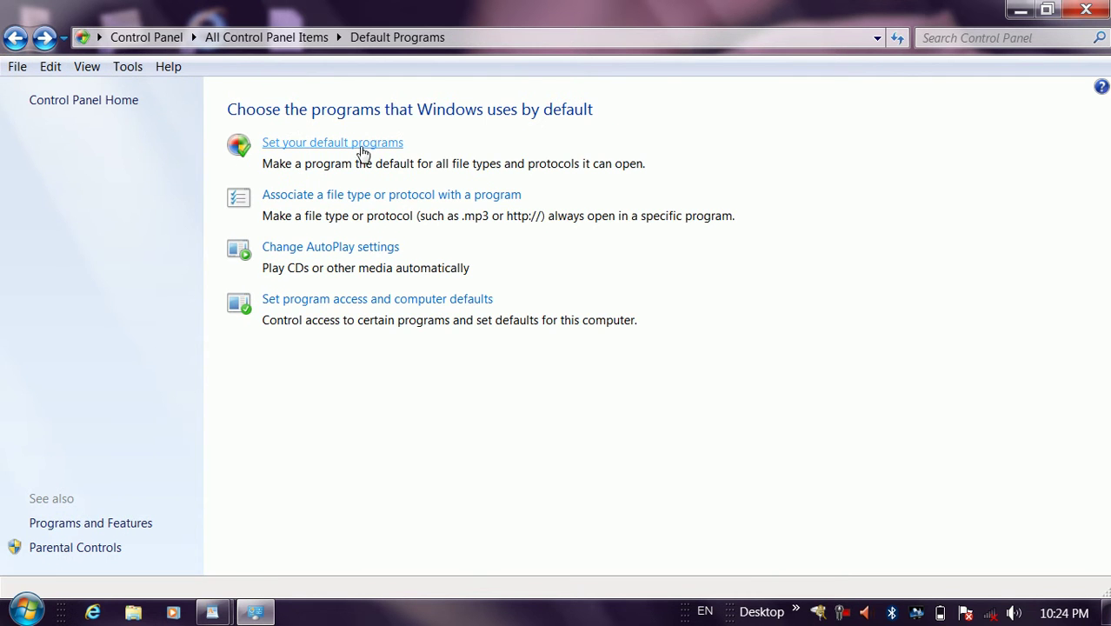
left_click(363, 146)
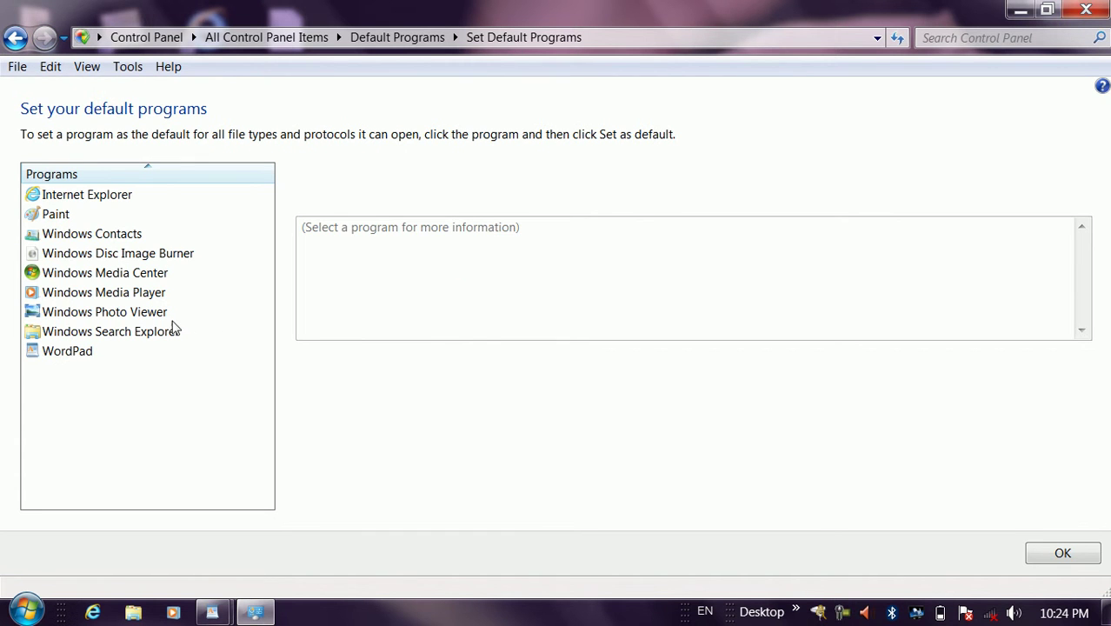
left_click(66, 217)
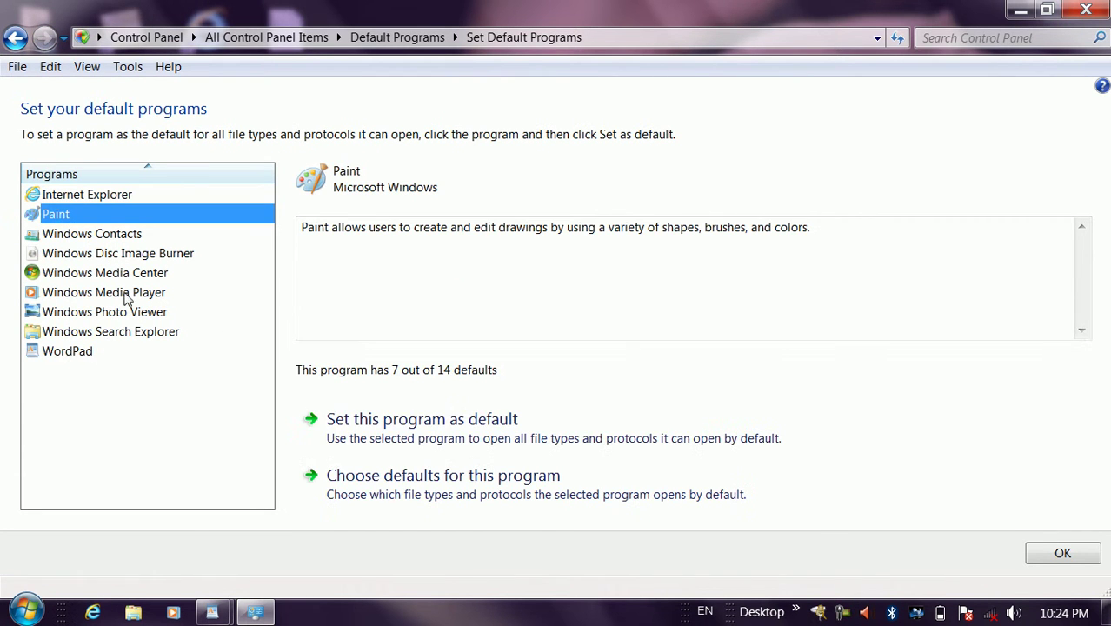
left_click(424, 443)
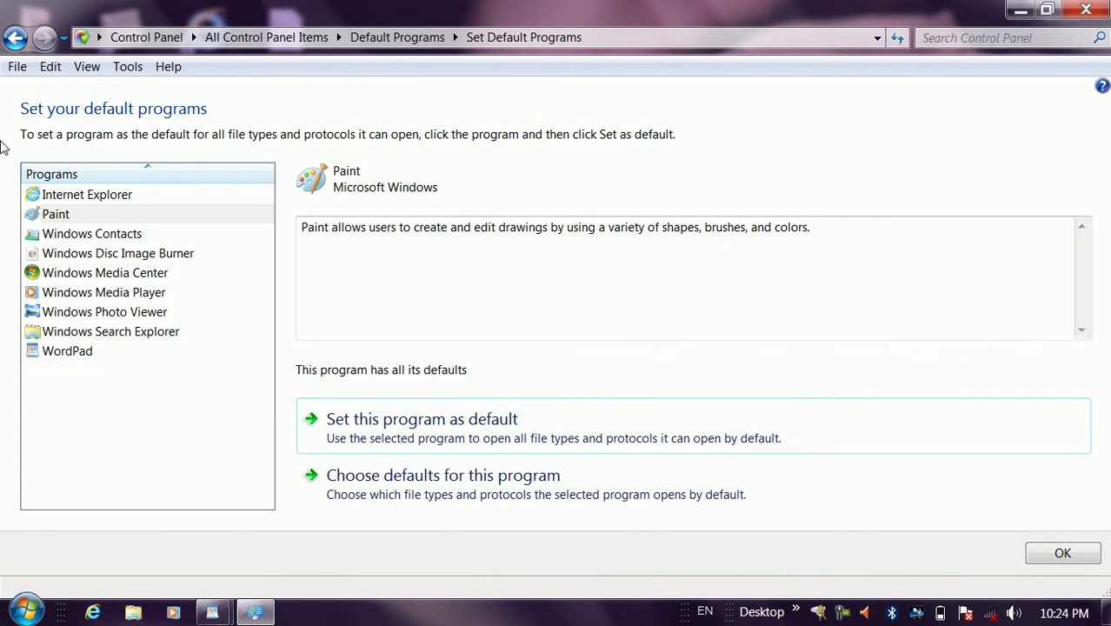
left_click(15, 38)
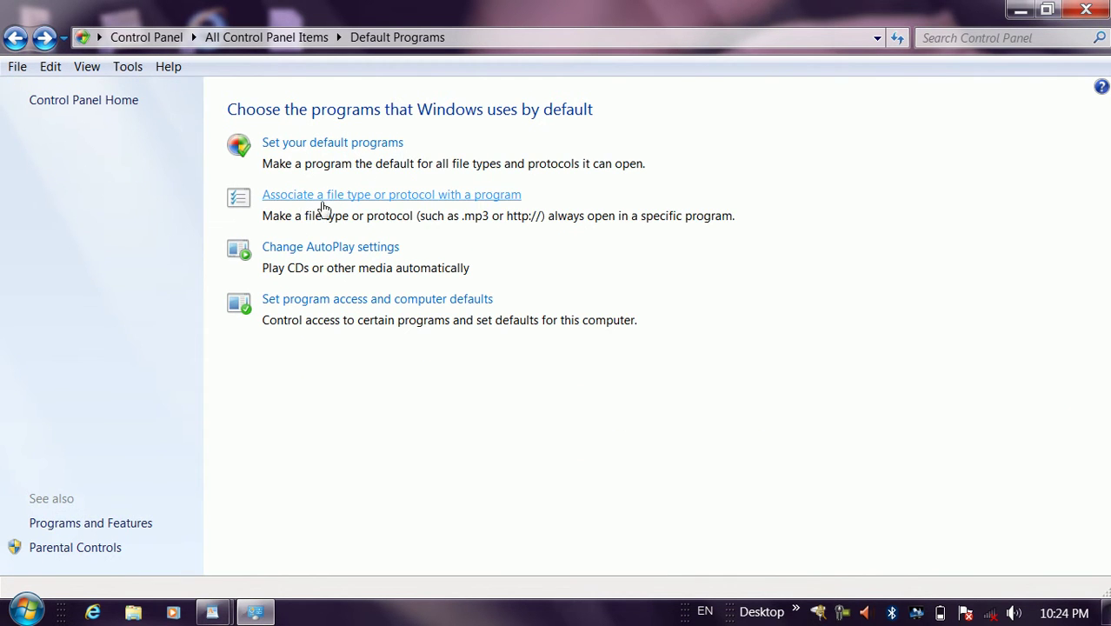
Change the program associated with the .3g2 file type to Windows Photo Viewer.
left_click(426, 199)
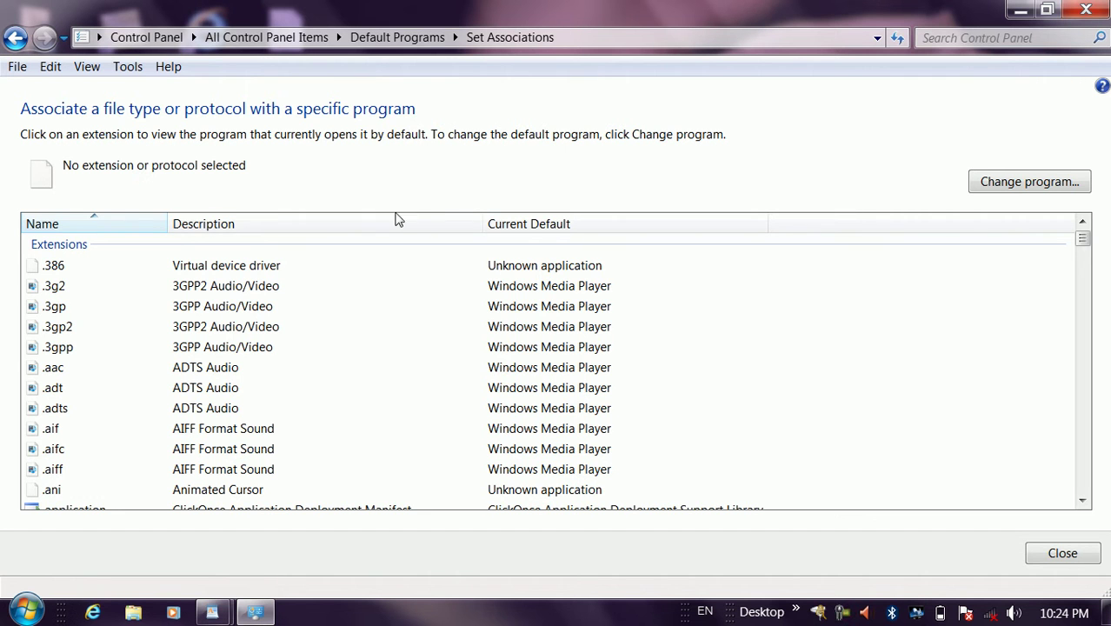
left_click(49, 292)
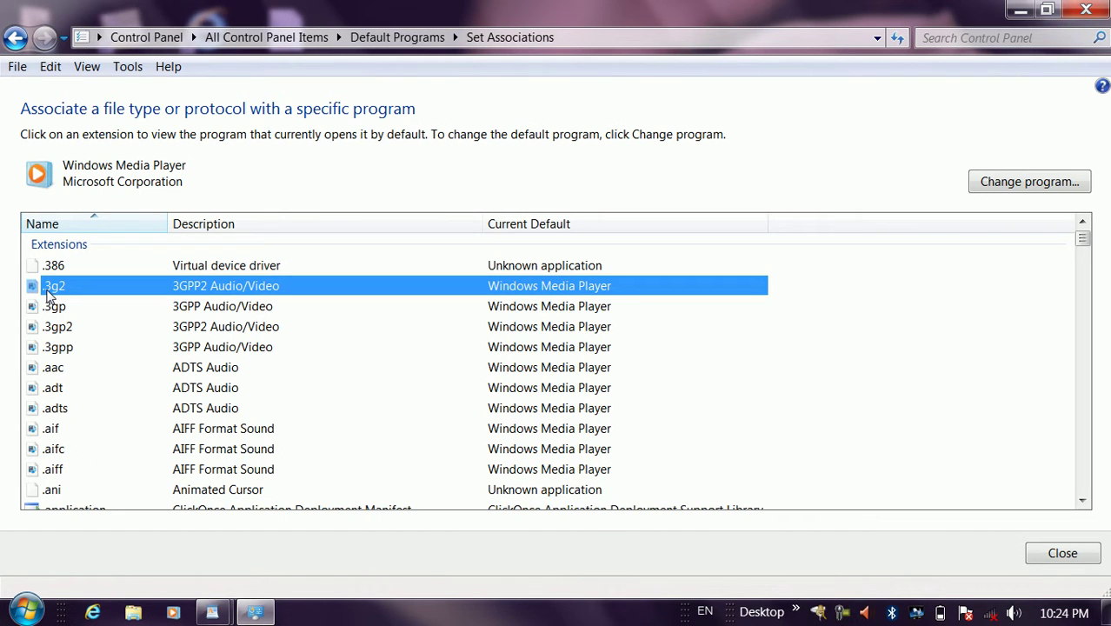
left_click(1012, 184)
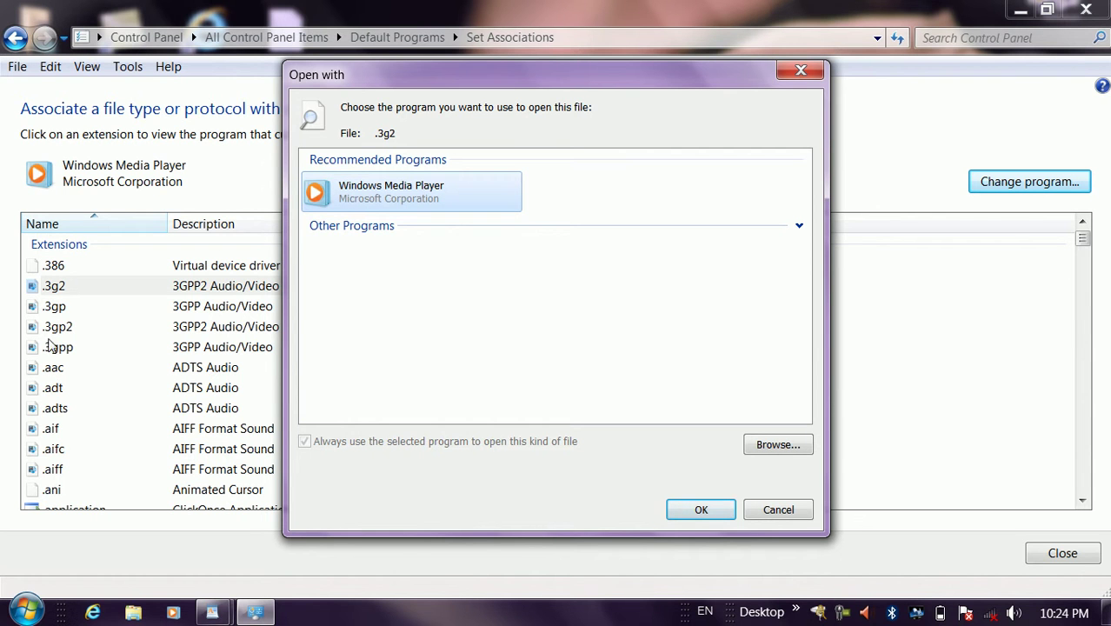
left_click(796, 227)
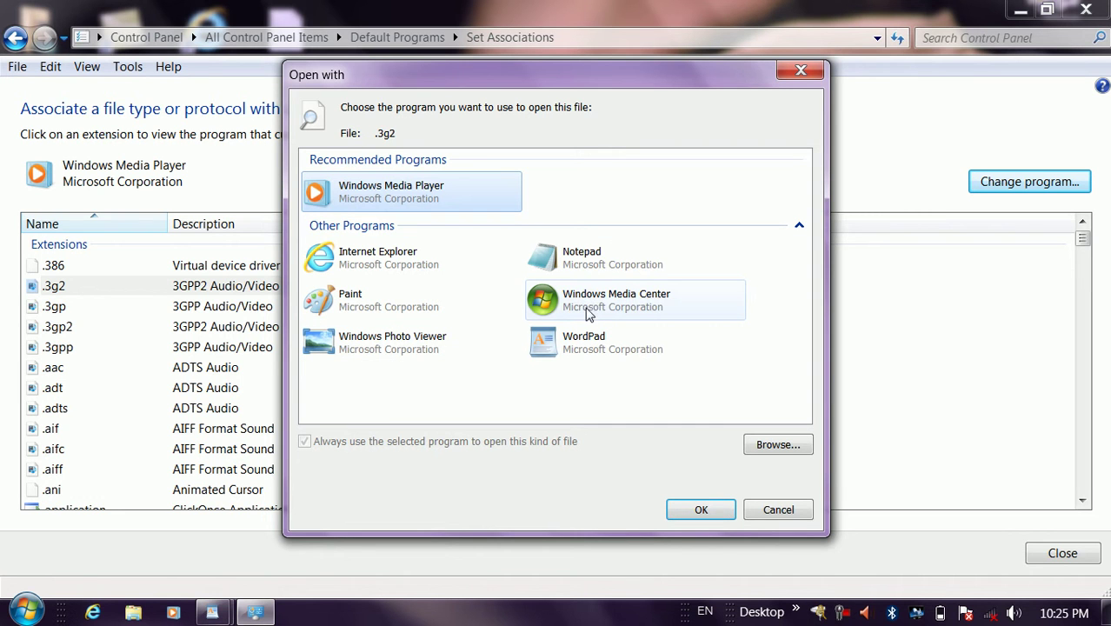
left_click(563, 272)
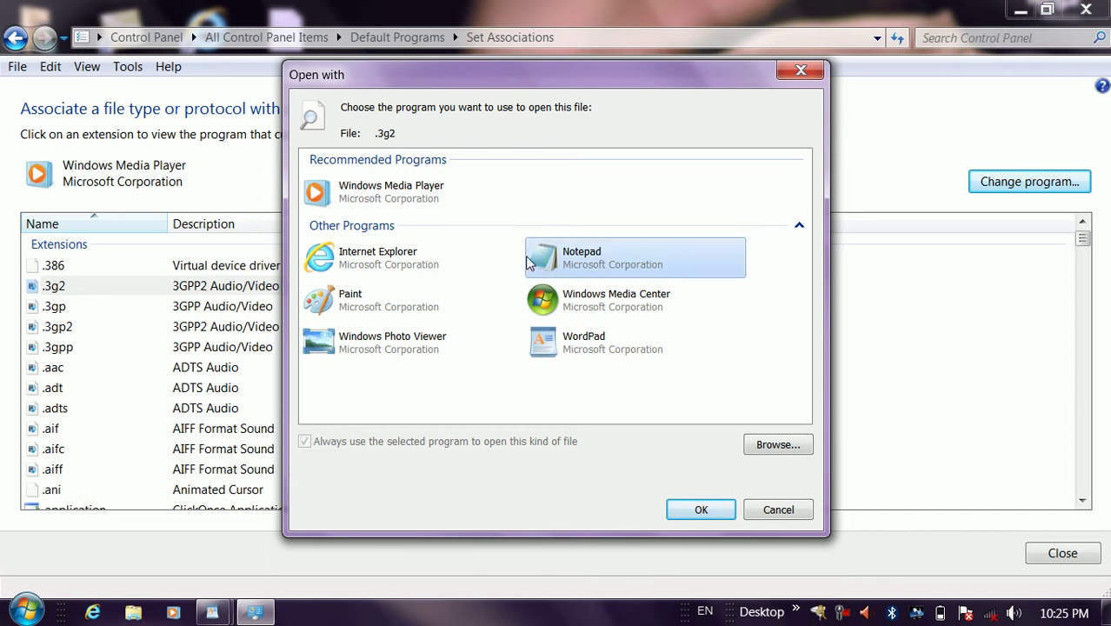
left_click(413, 339)
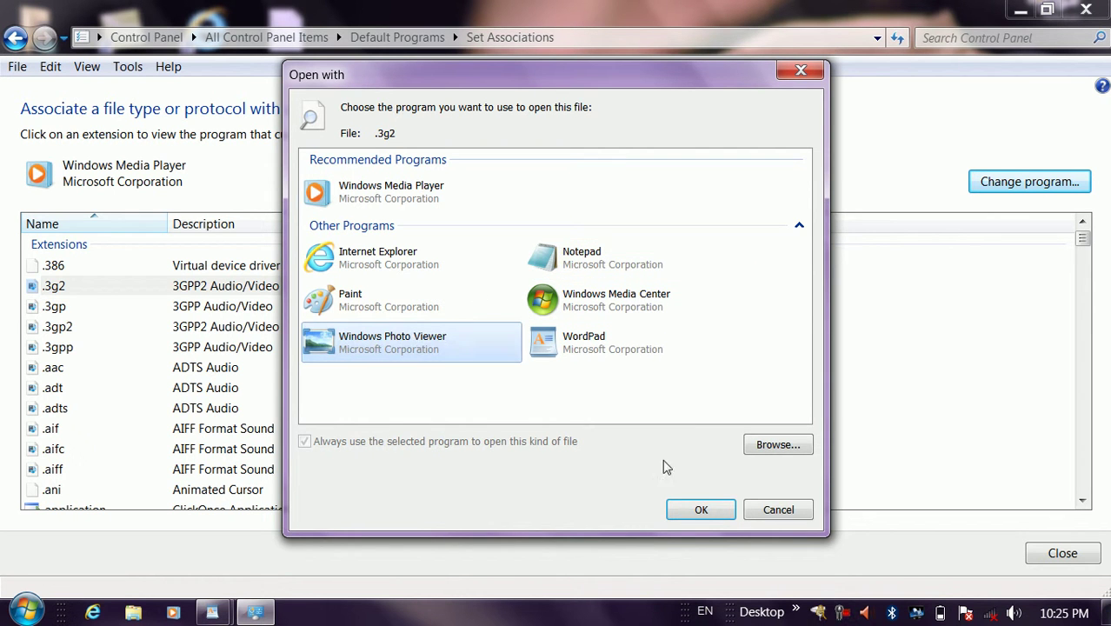
left_click(704, 509)
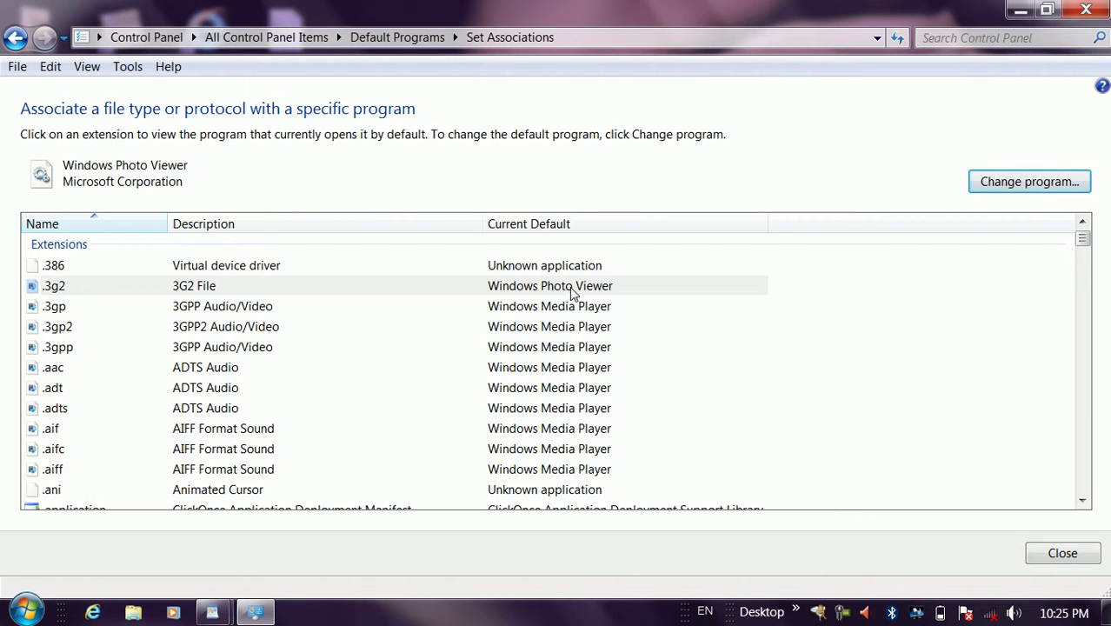
Set the .3g2 file type's default program back to Windows Media Player and return to Default Programs.
left_click(975, 196)
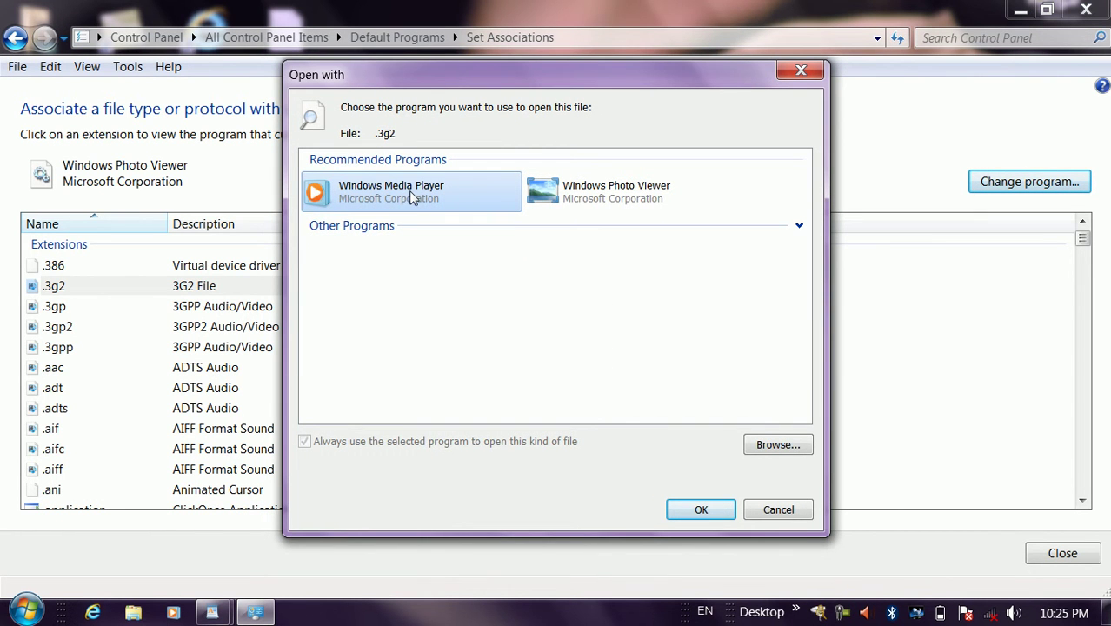
left_click(704, 511)
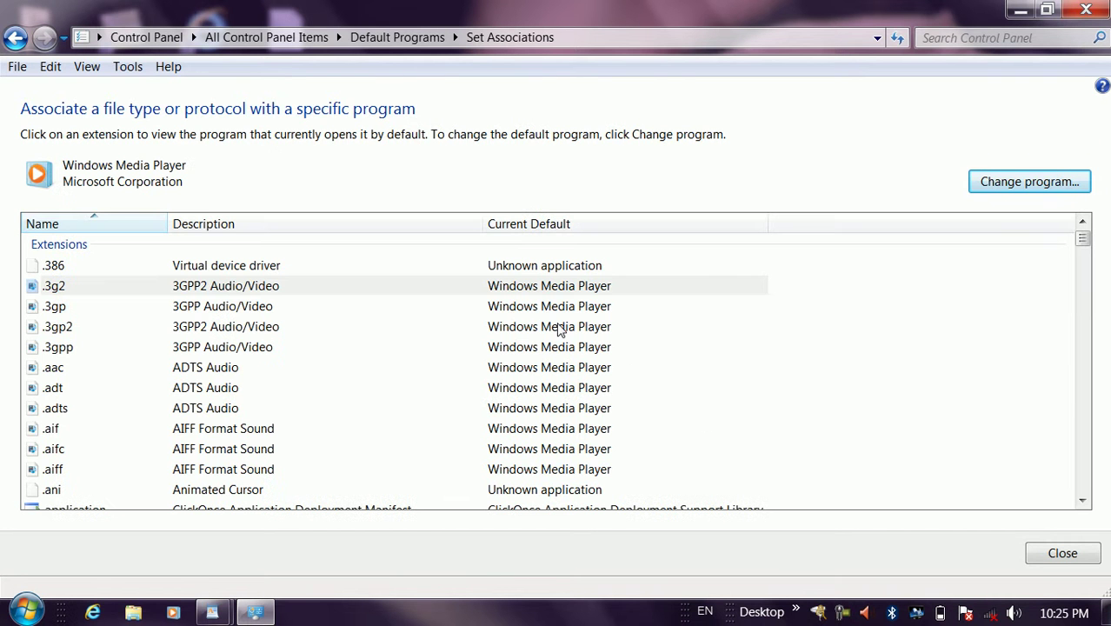
left_click(14, 38)
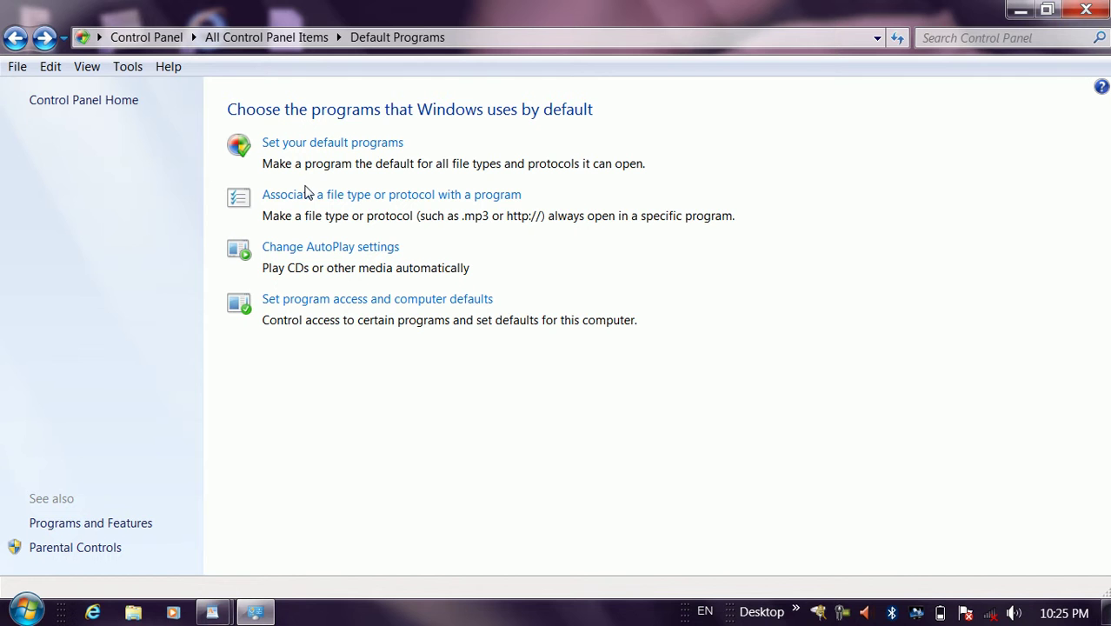
Examine the AutoPlay settings and the default actions offered for an Audio CD, without choosing one.
left_click(362, 250)
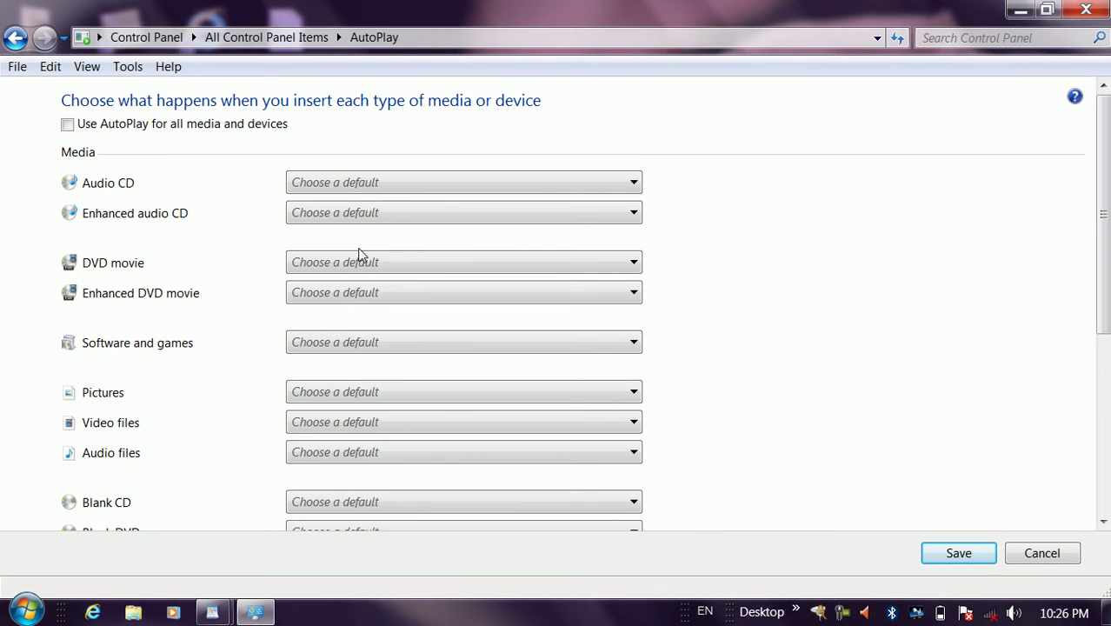
left_click(422, 183)
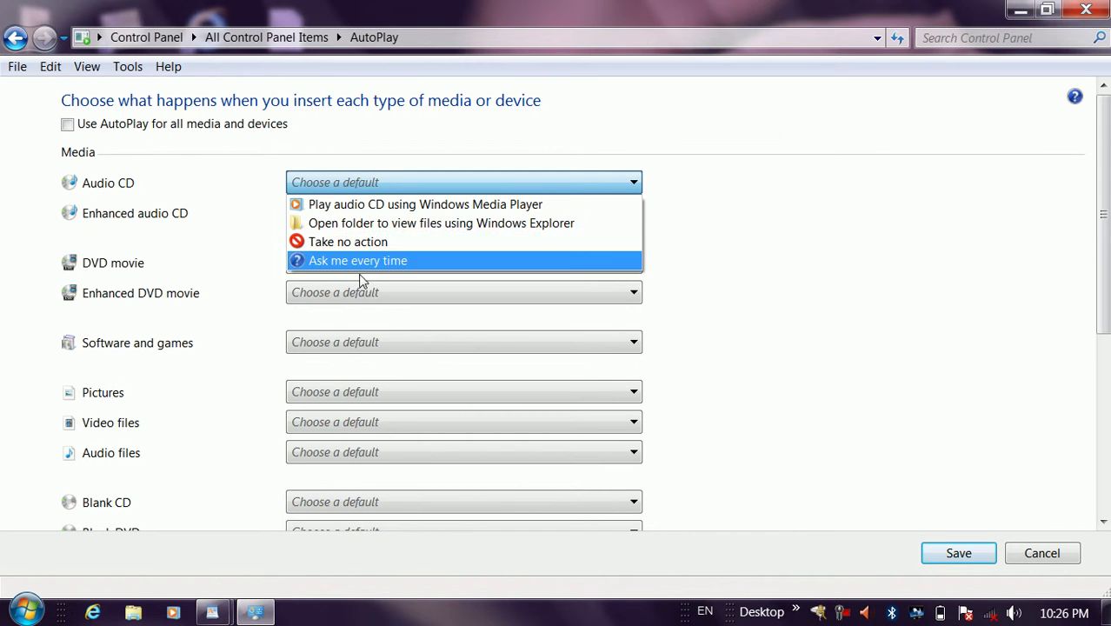
left_click(212, 283)
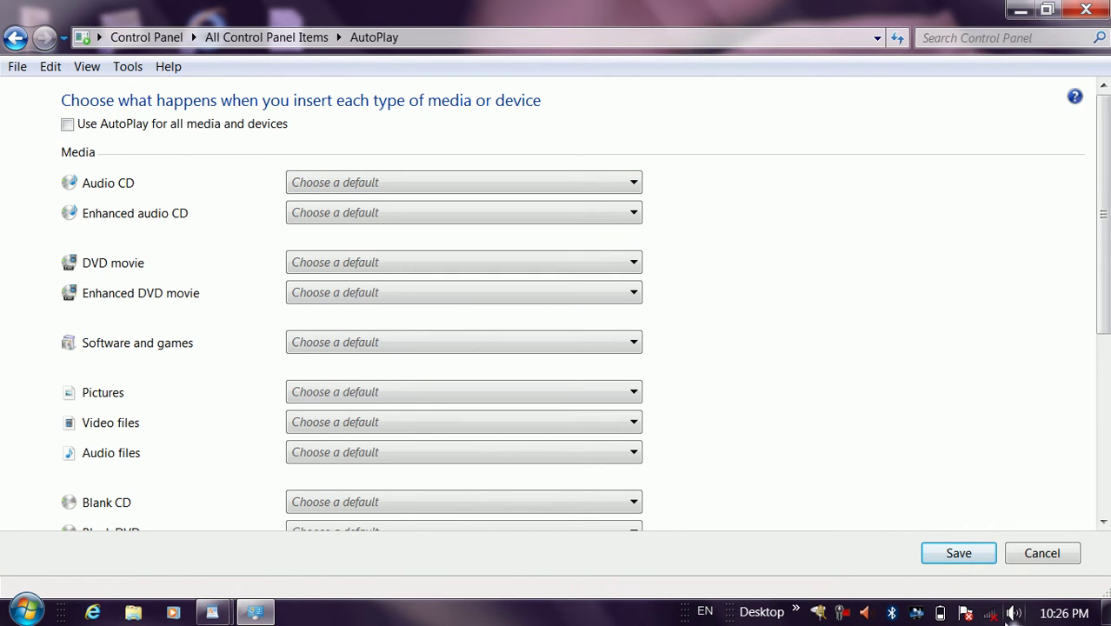
left_click(15, 40)
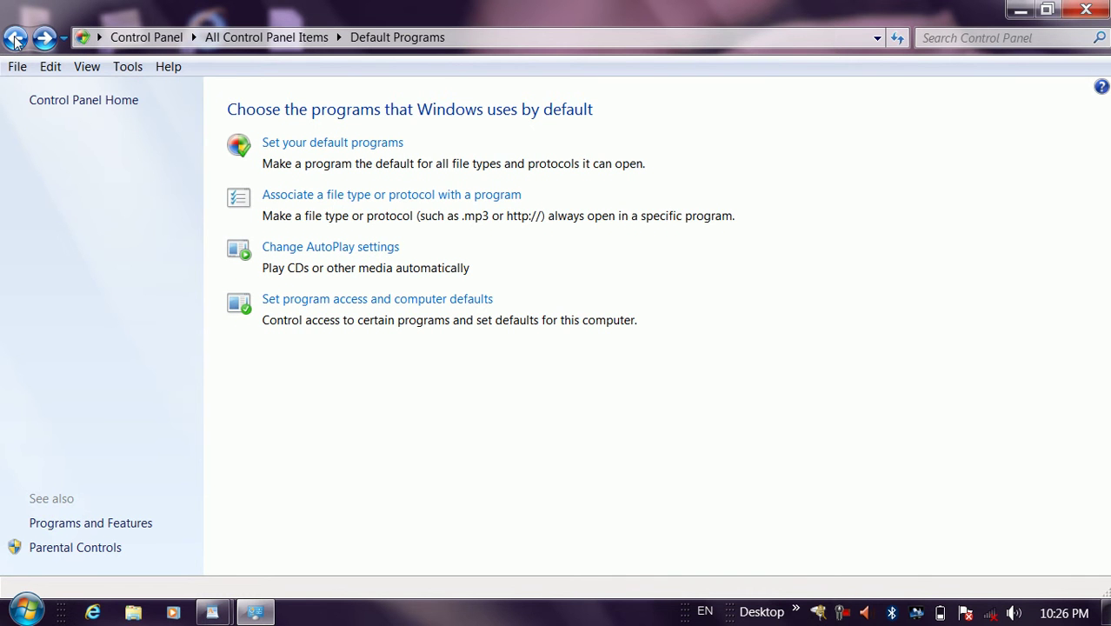
In the Custom configuration for program access and computer defaults, choose Internet Explorer as the default web browser.
left_click(380, 304)
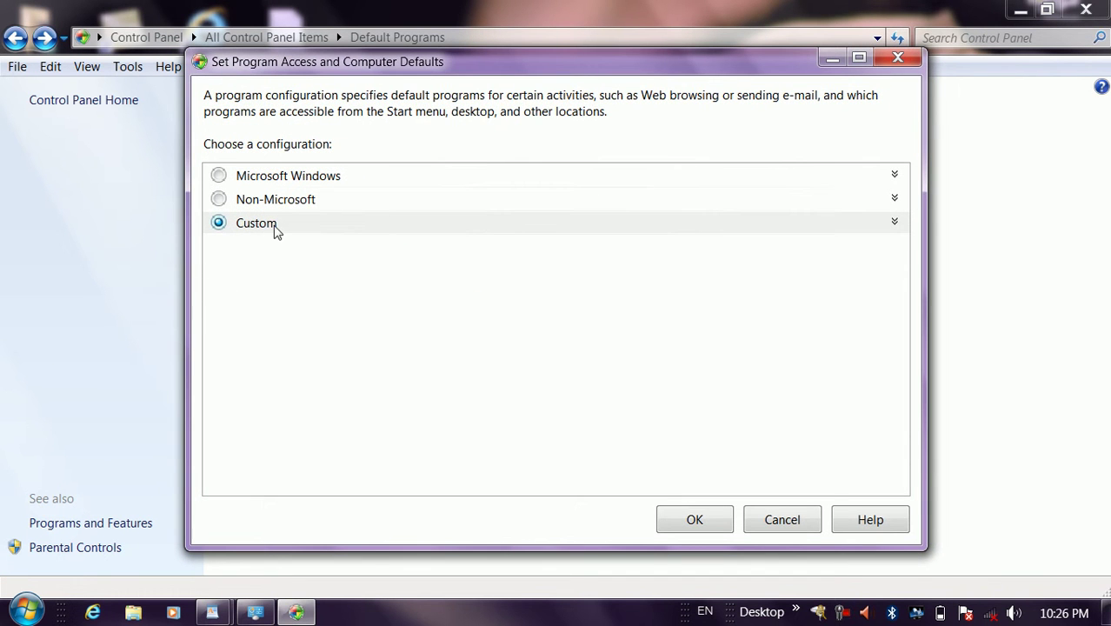
left_click(894, 222)
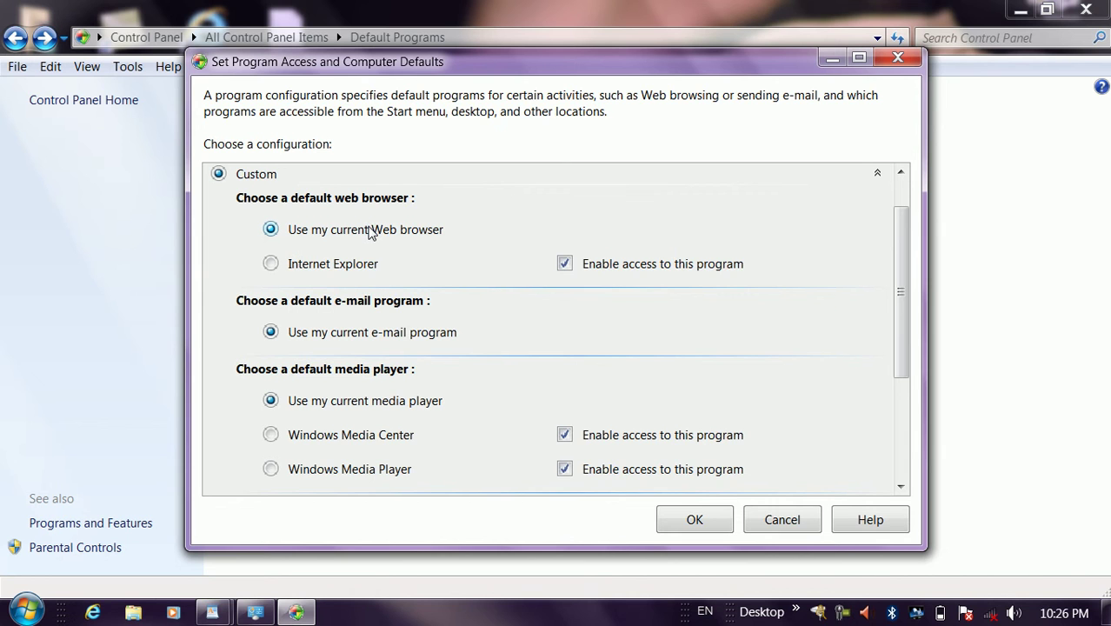
left_click(330, 270)
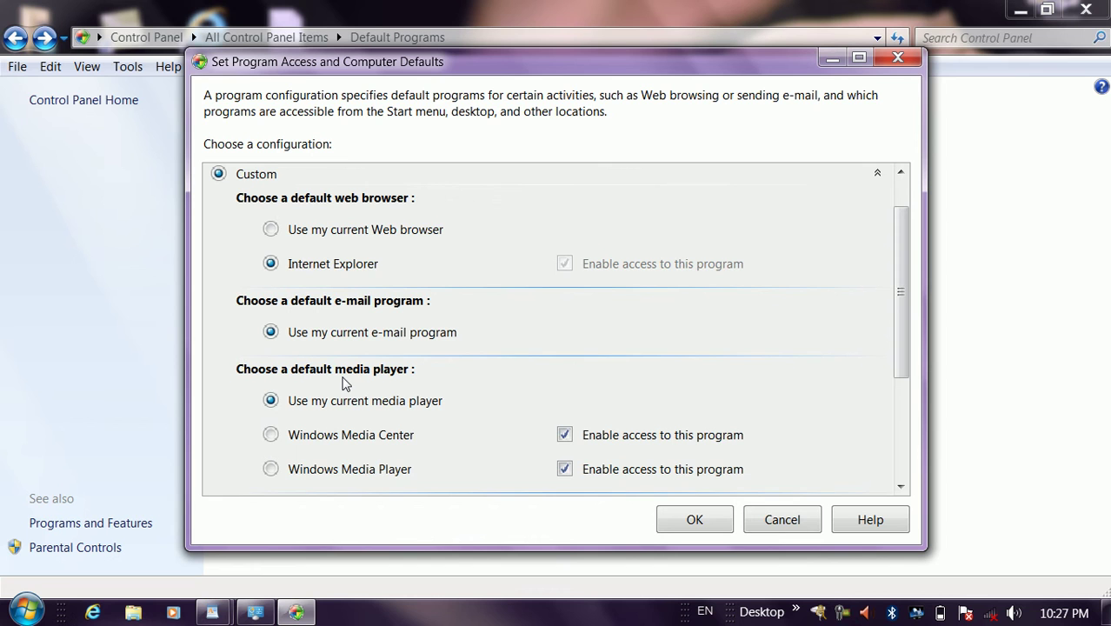
Disable access to Windows Media Player, keep the current media player as the default, and apply the Custom configuration.
left_click(352, 443)
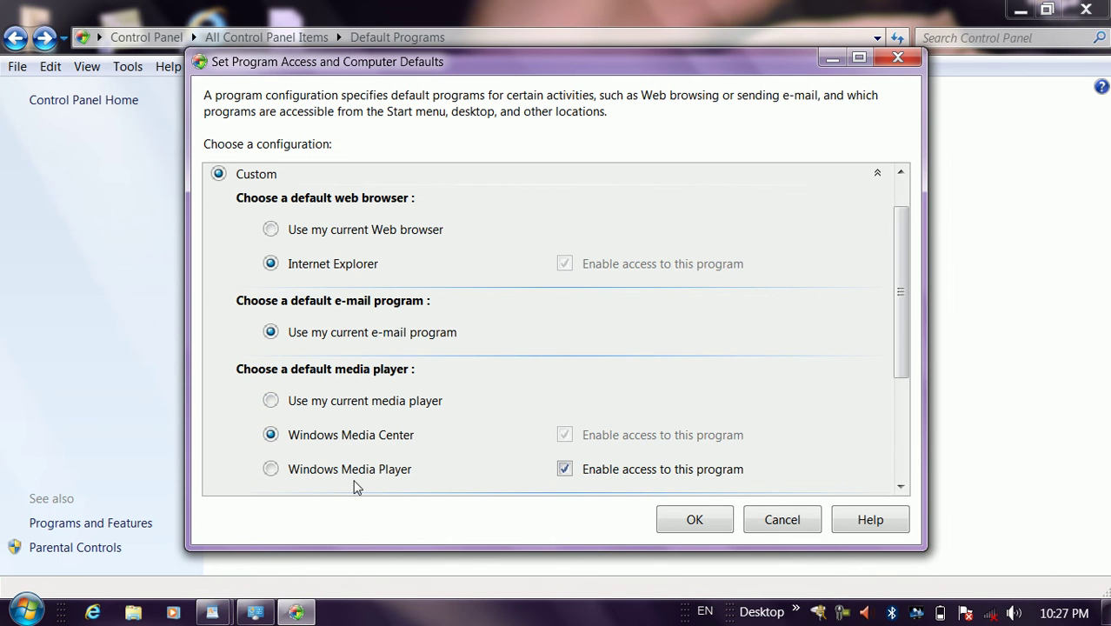
left_click(354, 477)
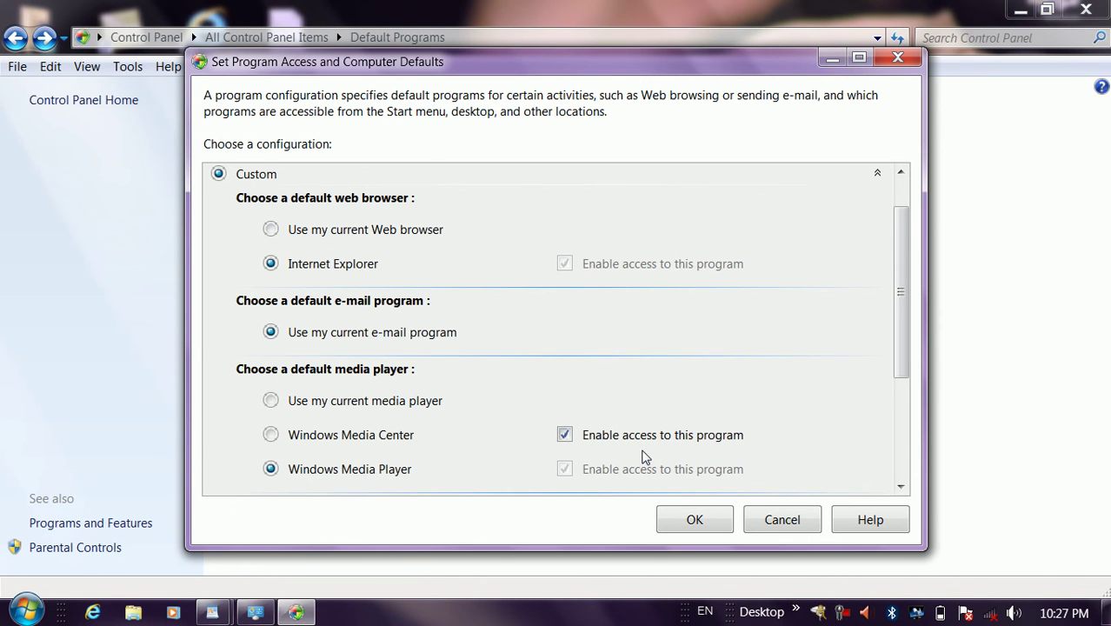
left_click(289, 440)
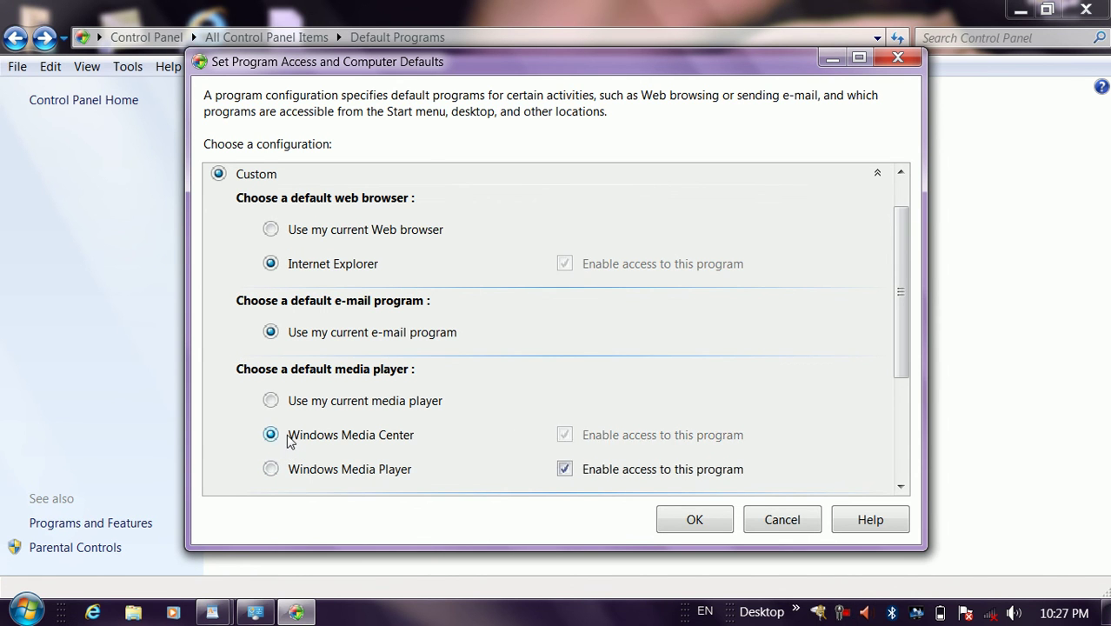
left_click(565, 470)
left_click(416, 402)
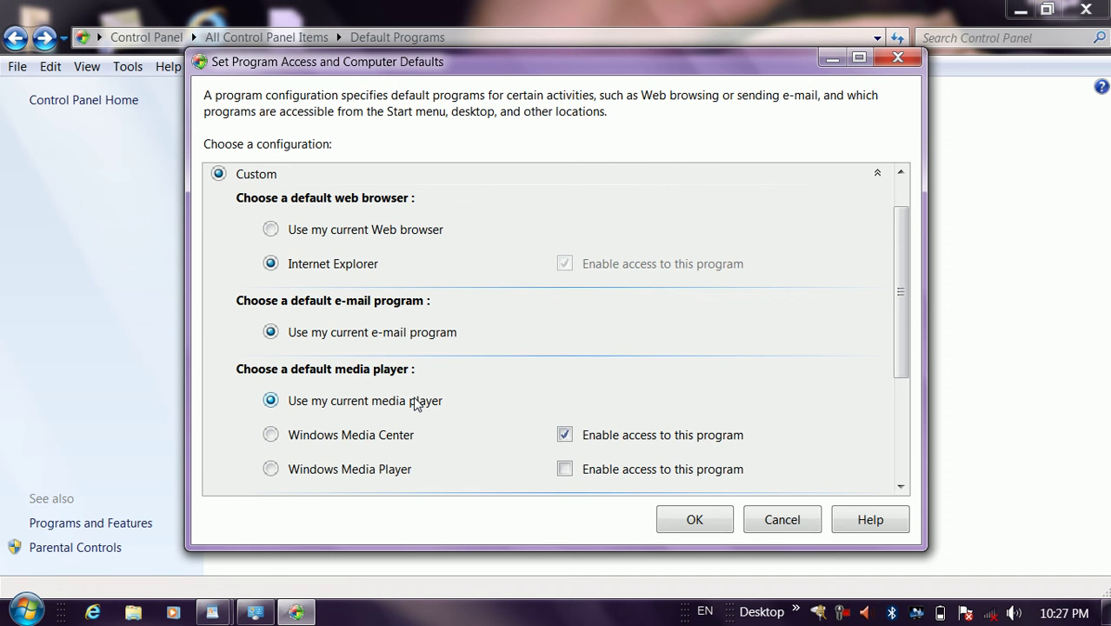
left_click(717, 517)
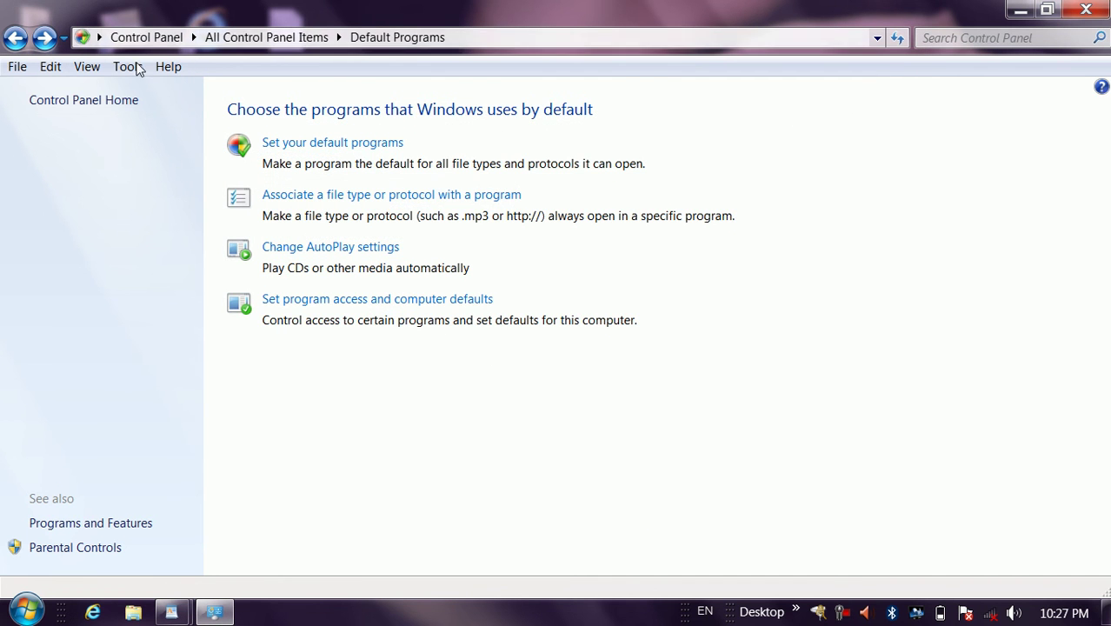